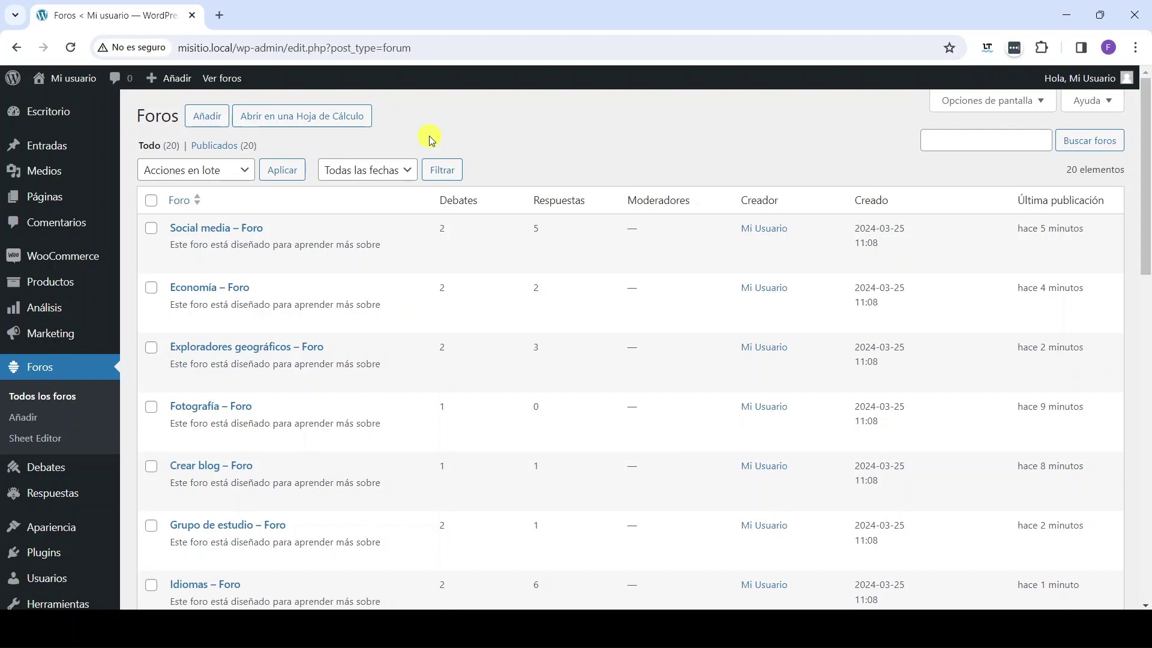
Step: Open WP Sheet Editor's spreadsheet generator and set up a spreadsheet for the Foros post type
scroll(428, 144, down, 2)
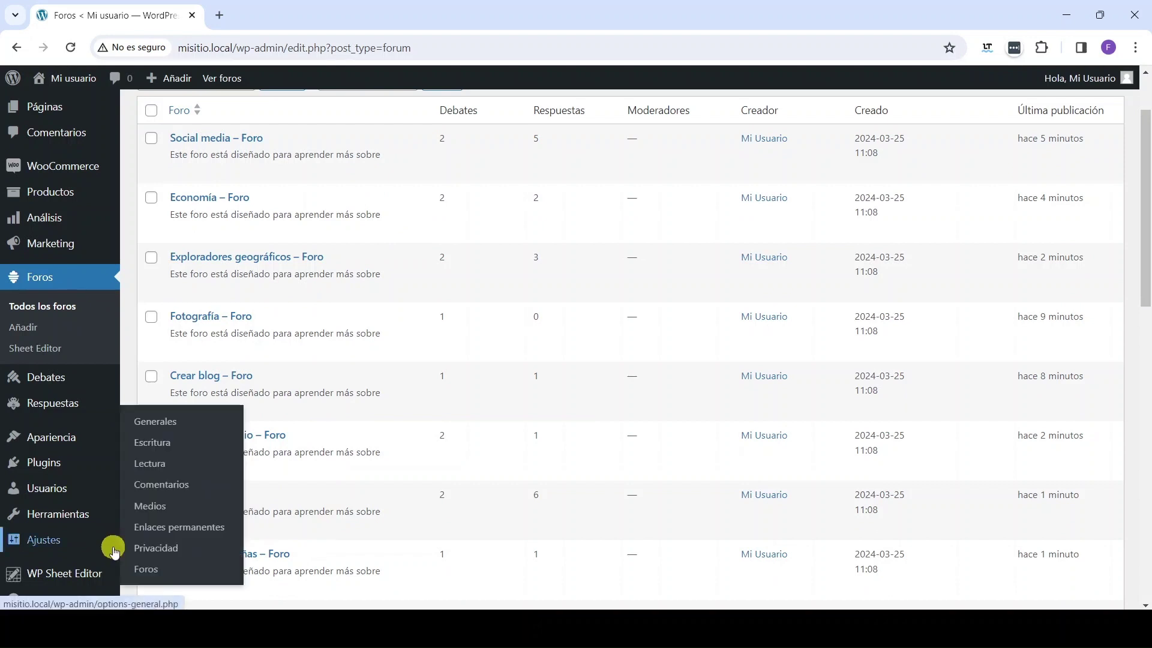
mouse_move(78, 581)
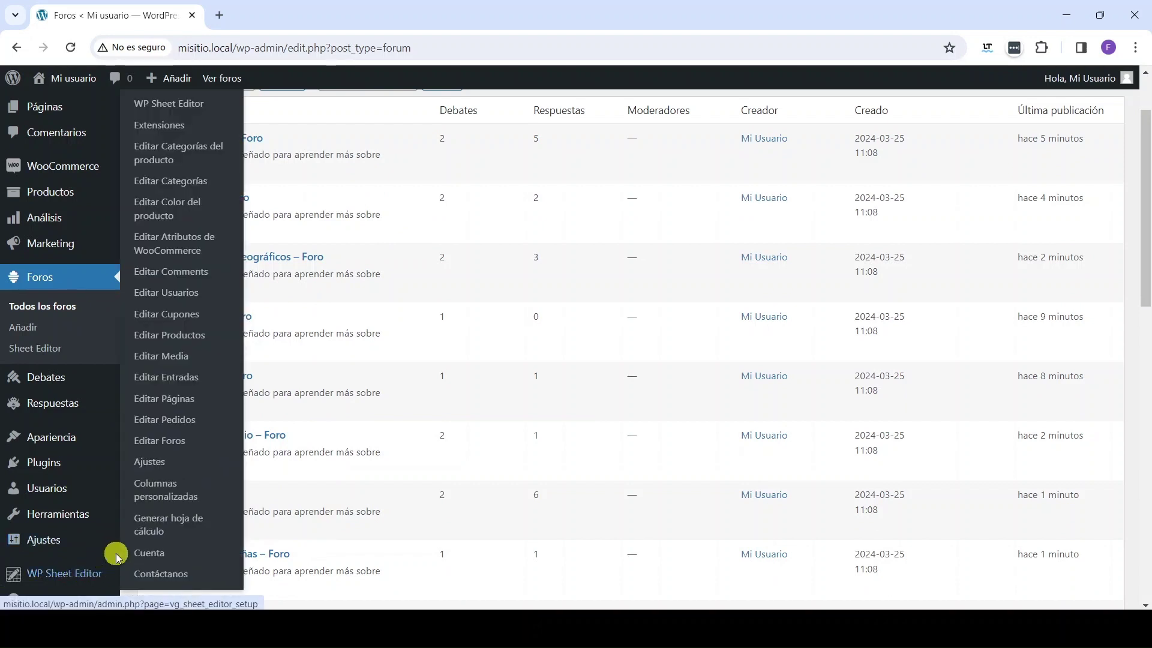
click(142, 537)
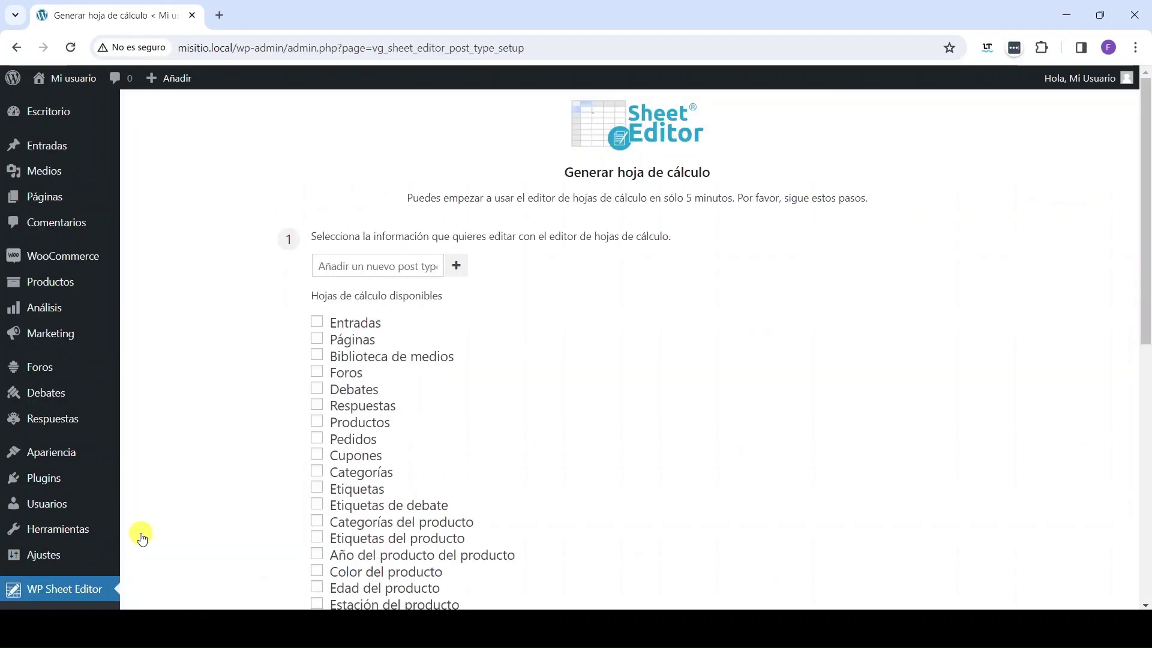
click(316, 374)
scroll(540, 391, down, 5)
click(342, 428)
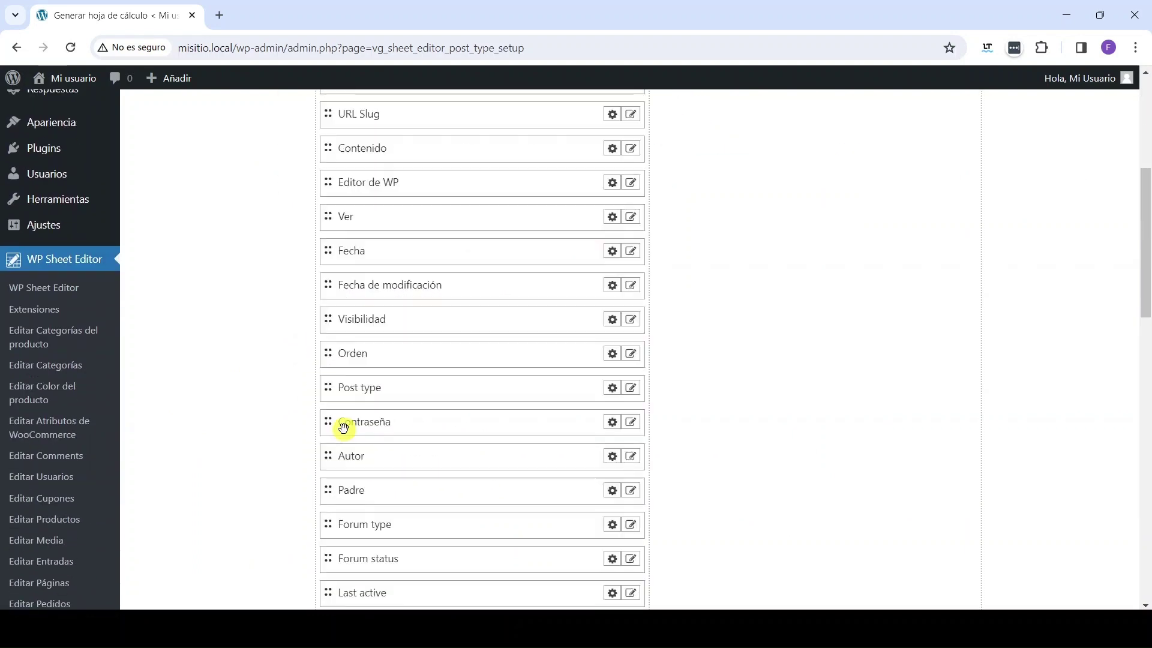
Step: Disable the Customify Disable Header Bottom, Footer Main and Footer Bottom columns, and apply the column settings
scroll(754, 393, down, 15)
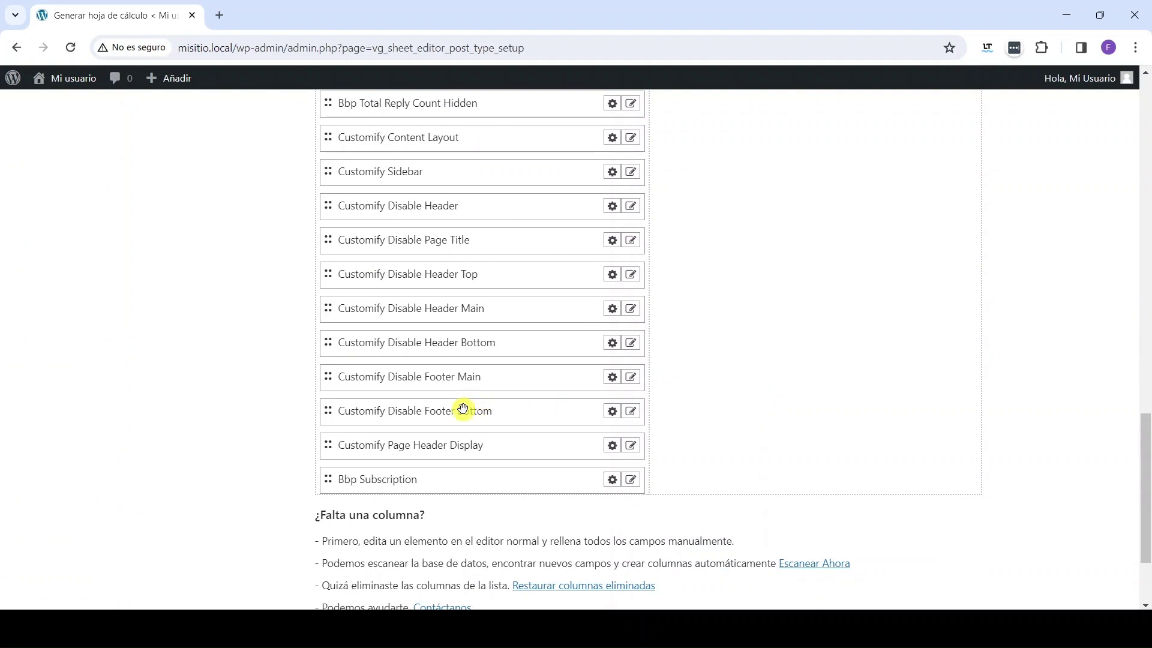
drag(496, 412, 730, 342)
drag(478, 342, 703, 350)
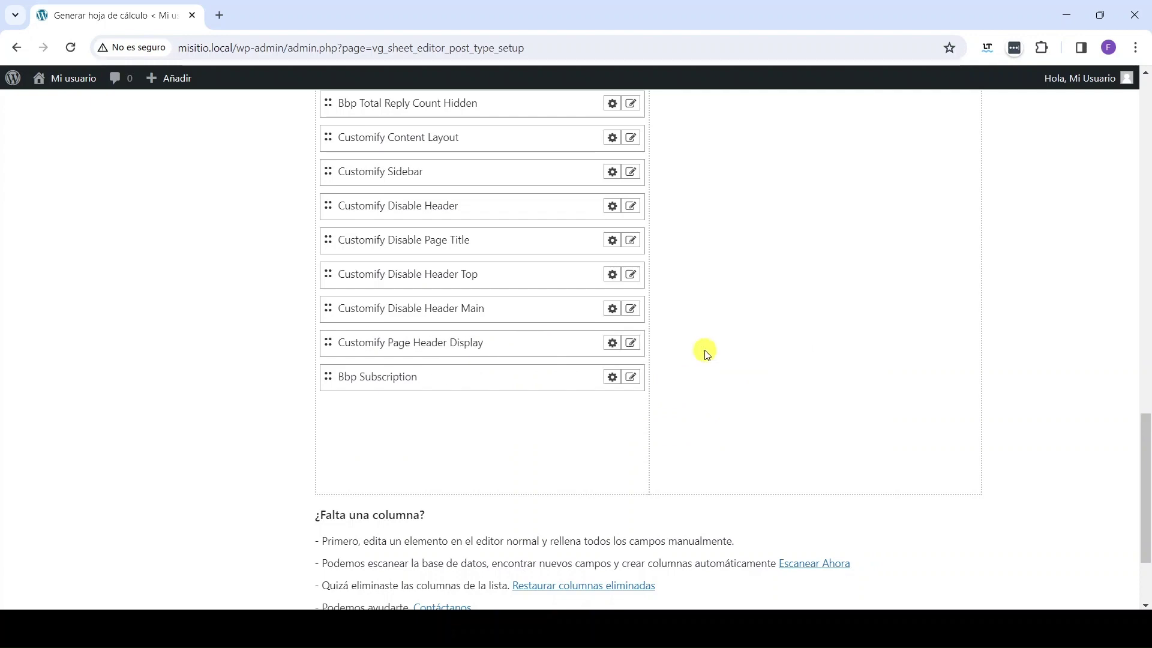
scroll(706, 354, down, 1)
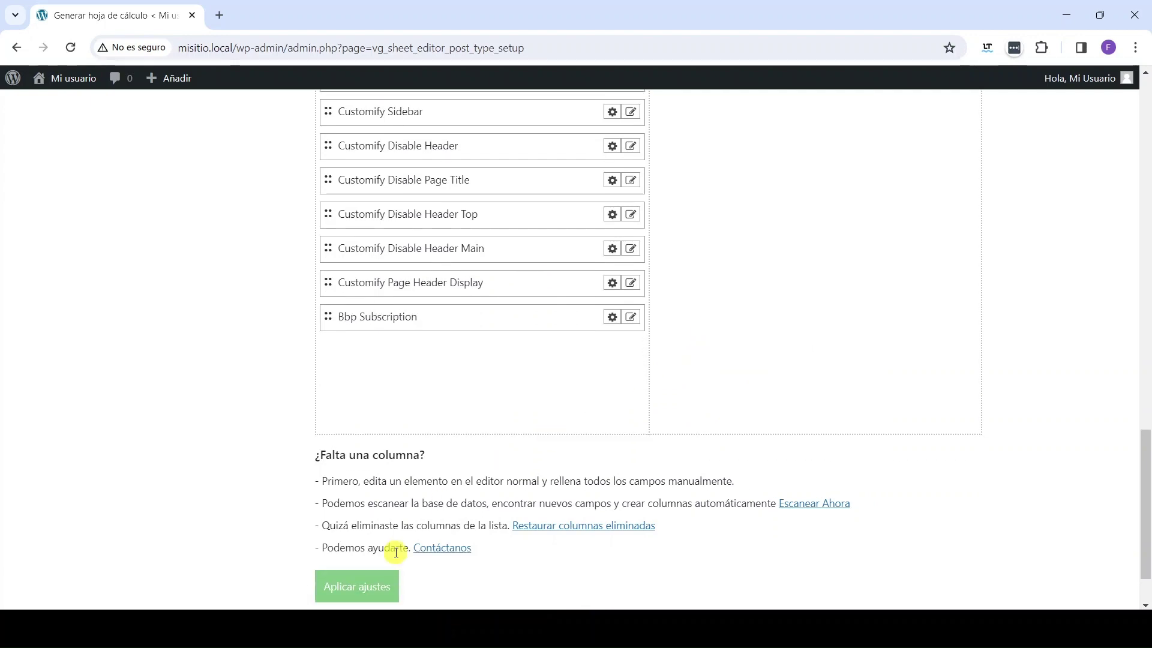
click(371, 588)
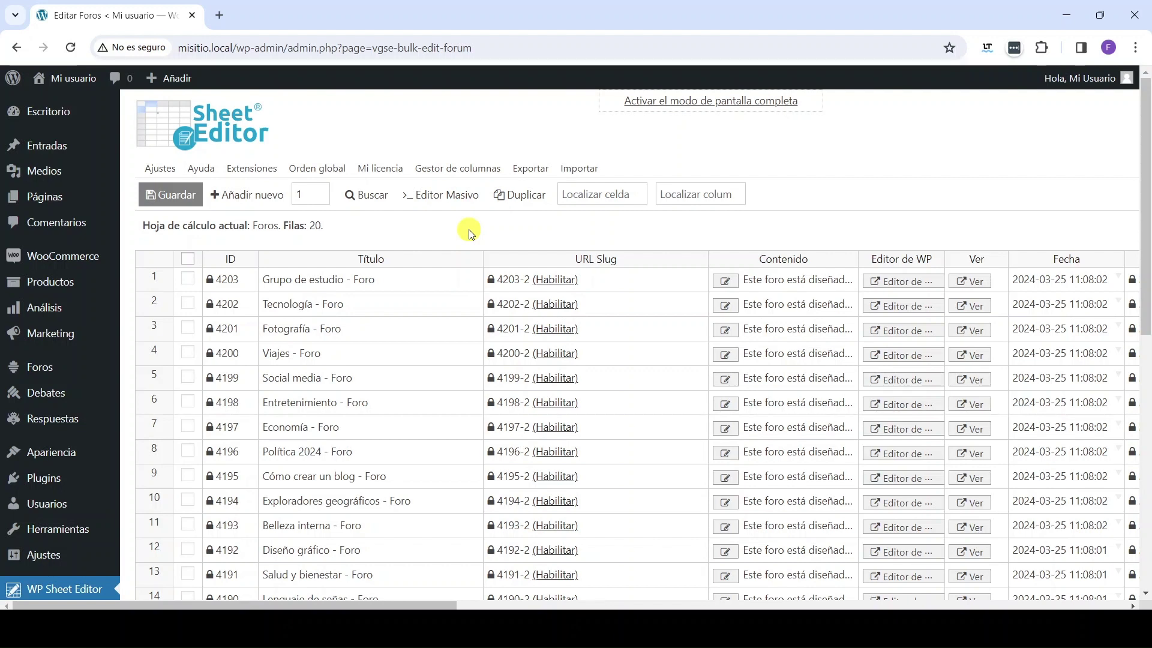
Step: Export all forum rows with the enabled columns to a CSV for Hojas de Cálculo de Google, naming the export "Foros de bbPress"
click(530, 168)
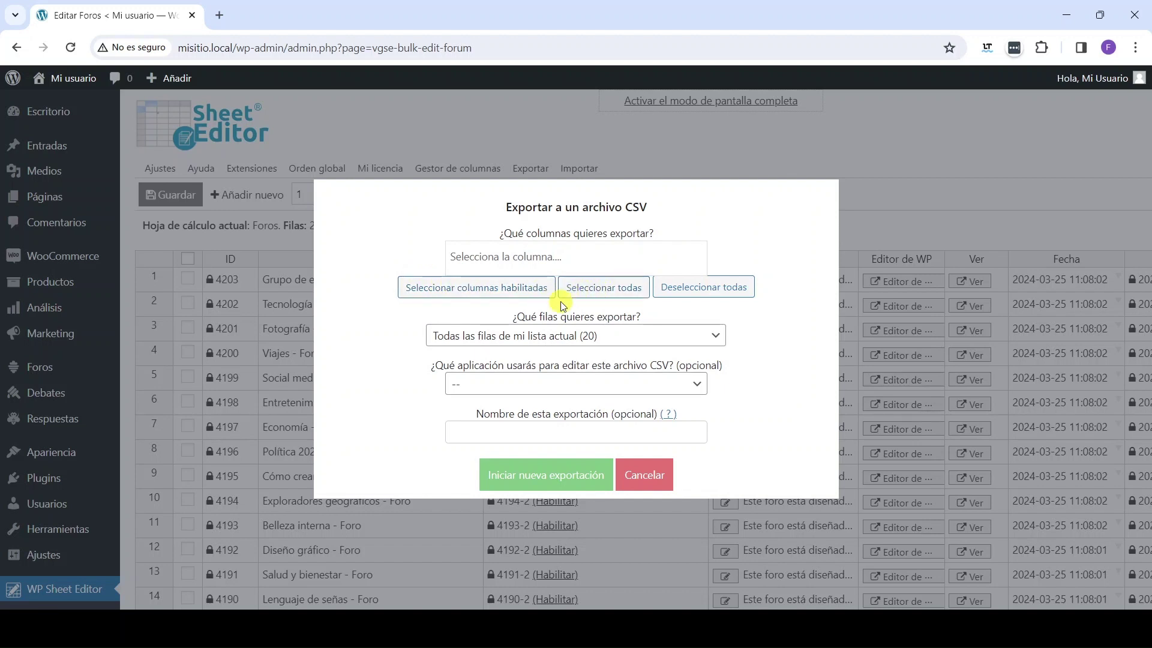
click(496, 289)
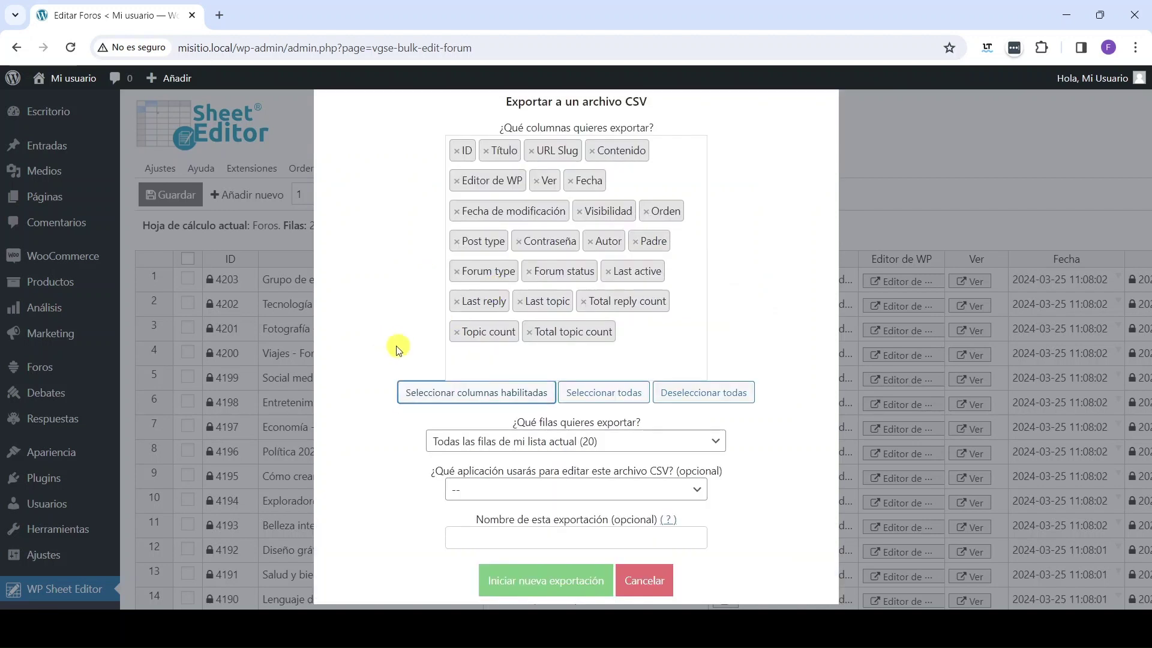
click(698, 491)
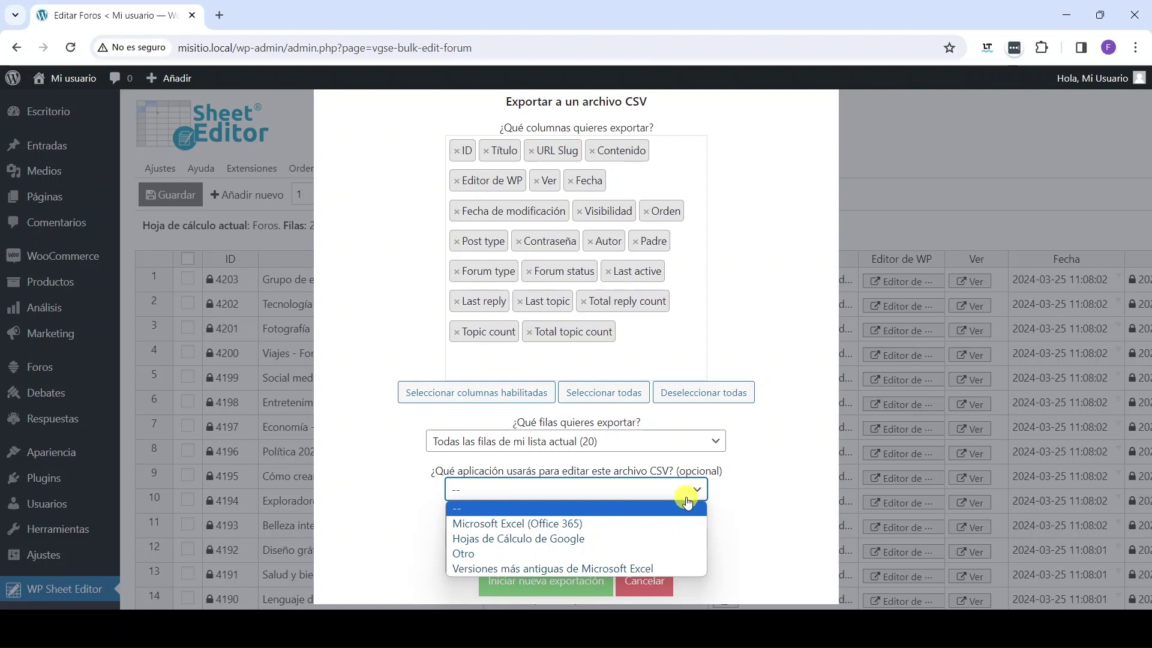
click(551, 542)
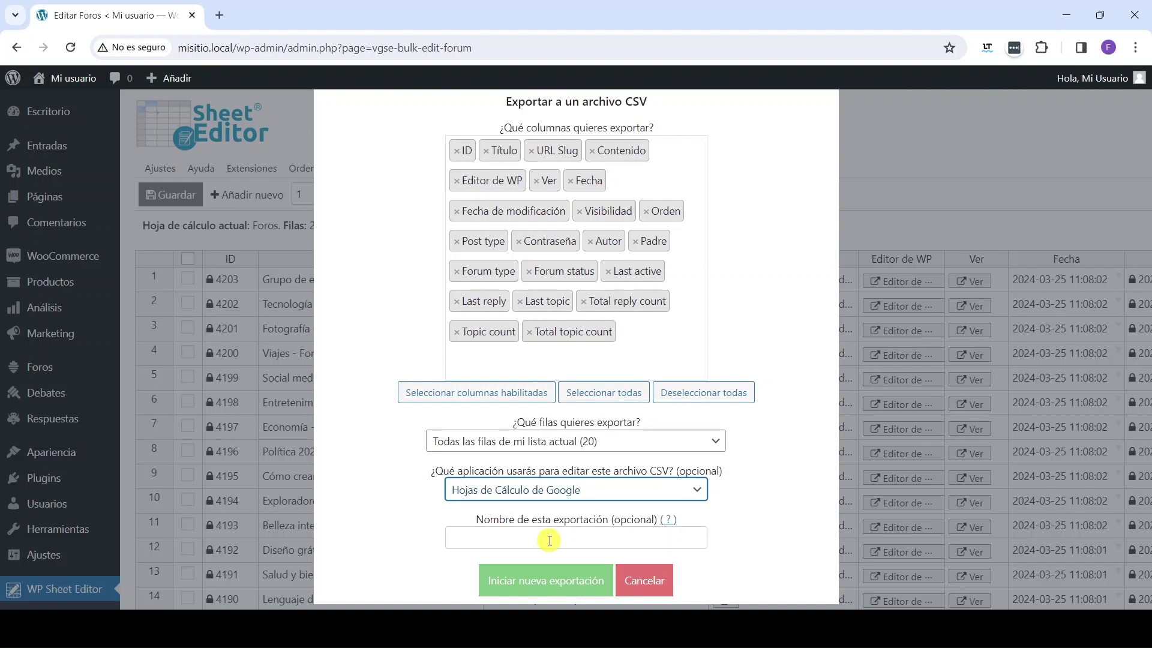
click(549, 540)
text(Foros de bbPress)
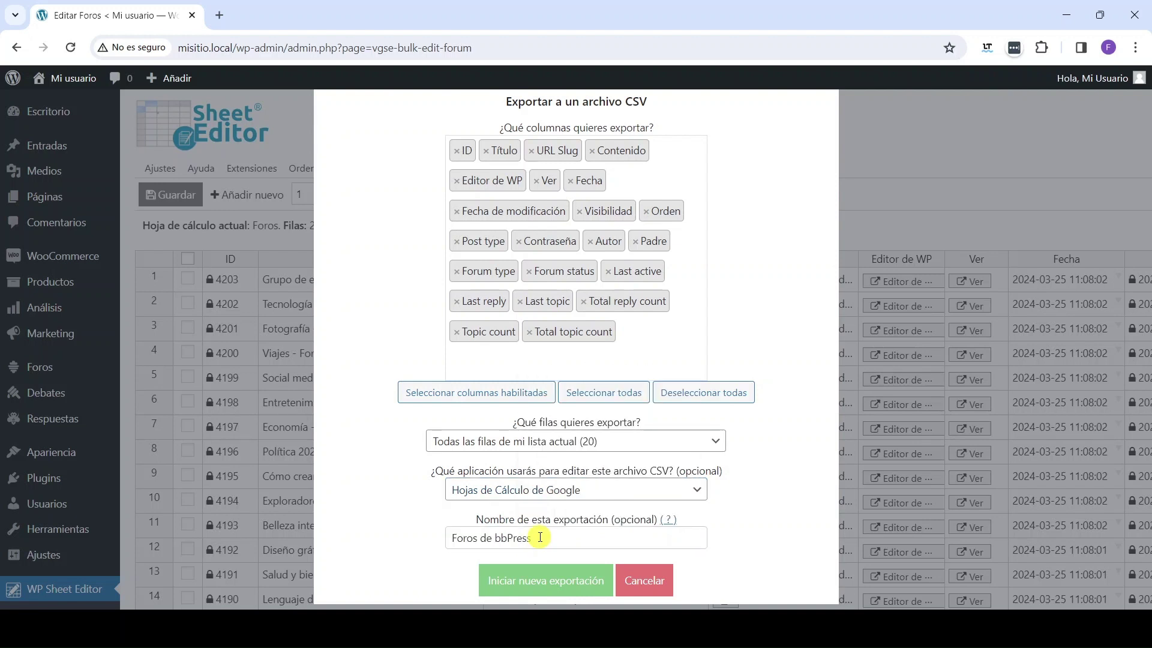
click(542, 580)
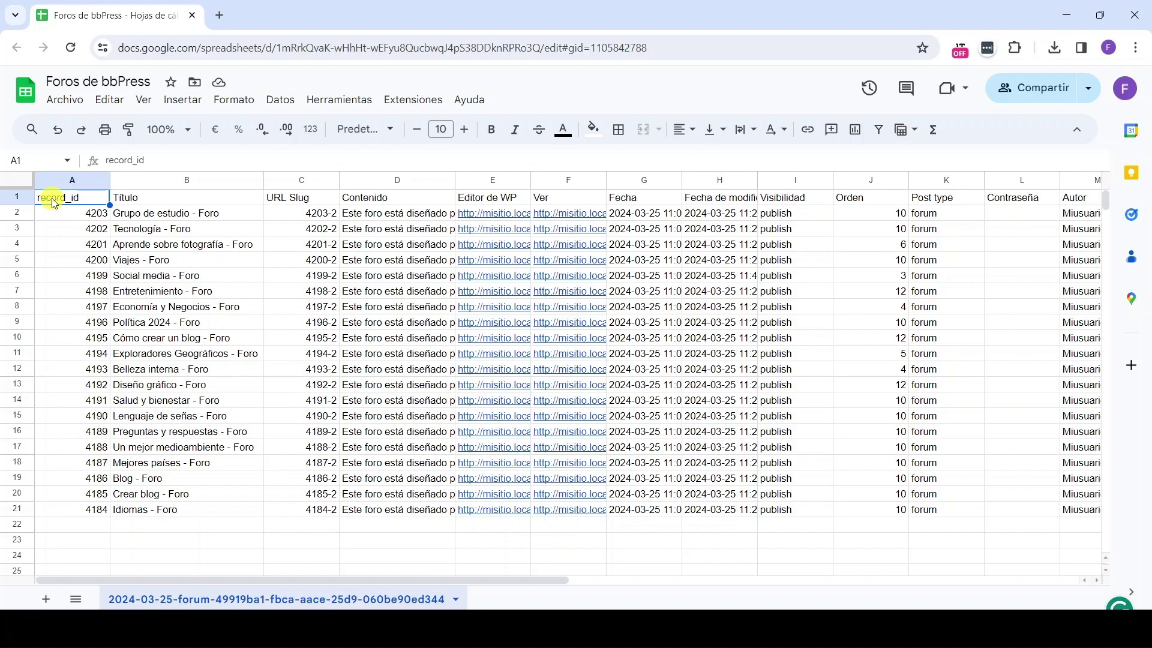
Step: Download the edited "Foros de bbPress" Google Sheets spreadsheet as comma-separated values (.csv)
click(60, 107)
mouse_move(224, 285)
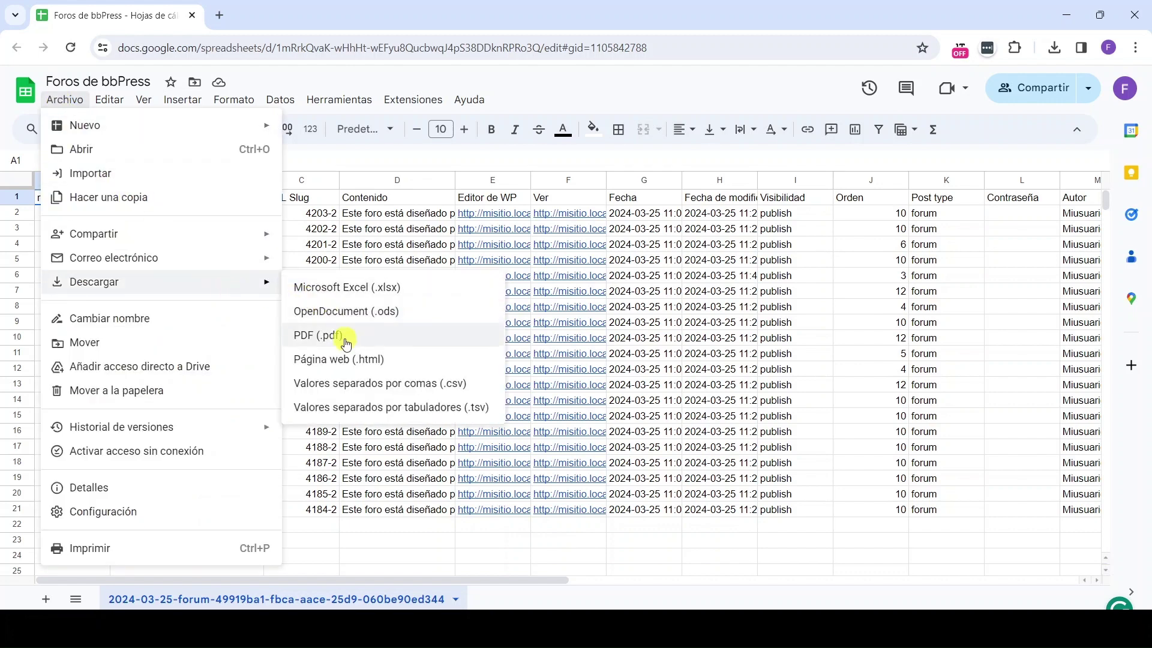
click(368, 387)
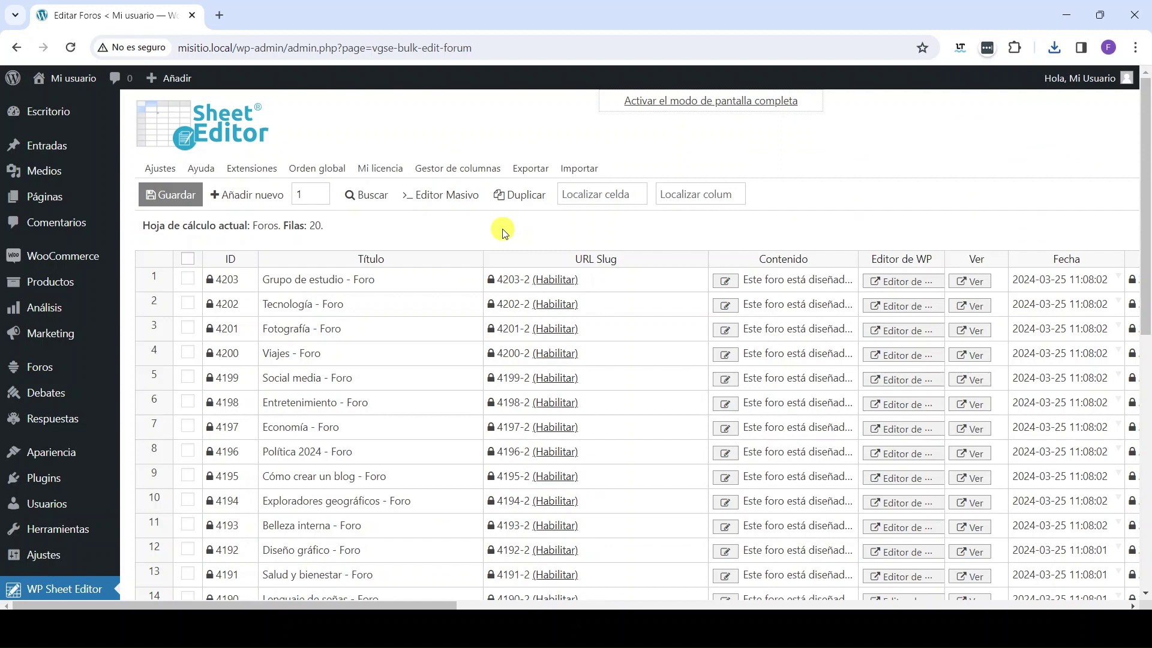
Step: Start a CSV import in the Foros spreadsheet from the computer, using the downloaded "Foros de bbPress" CSV file
click(579, 168)
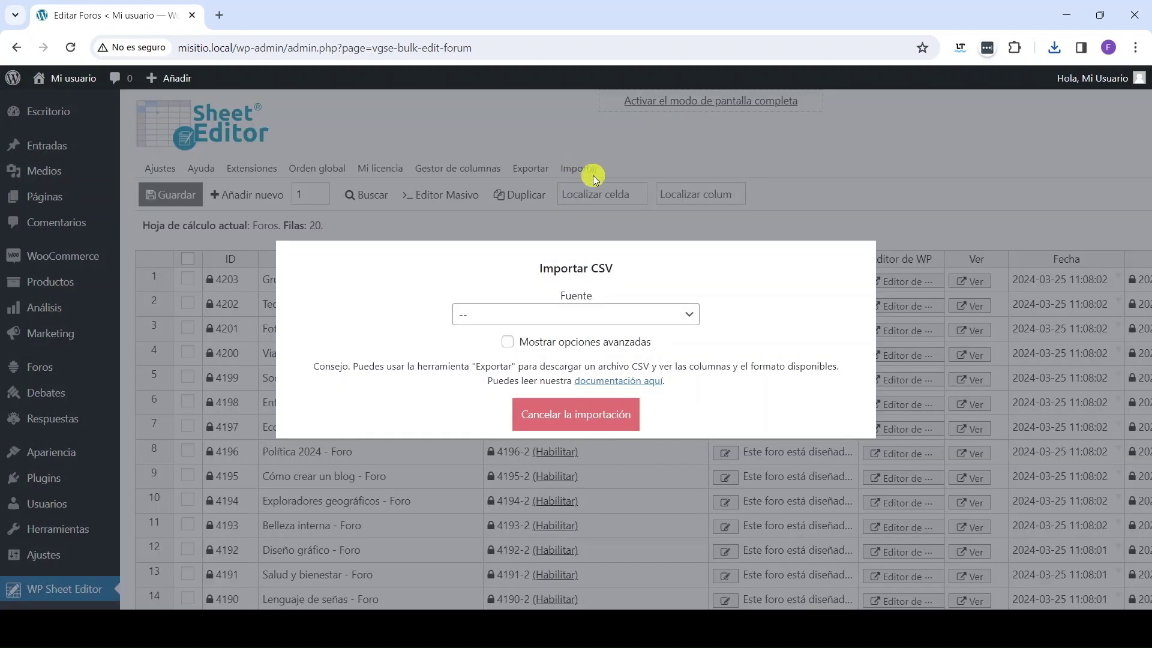
click(691, 316)
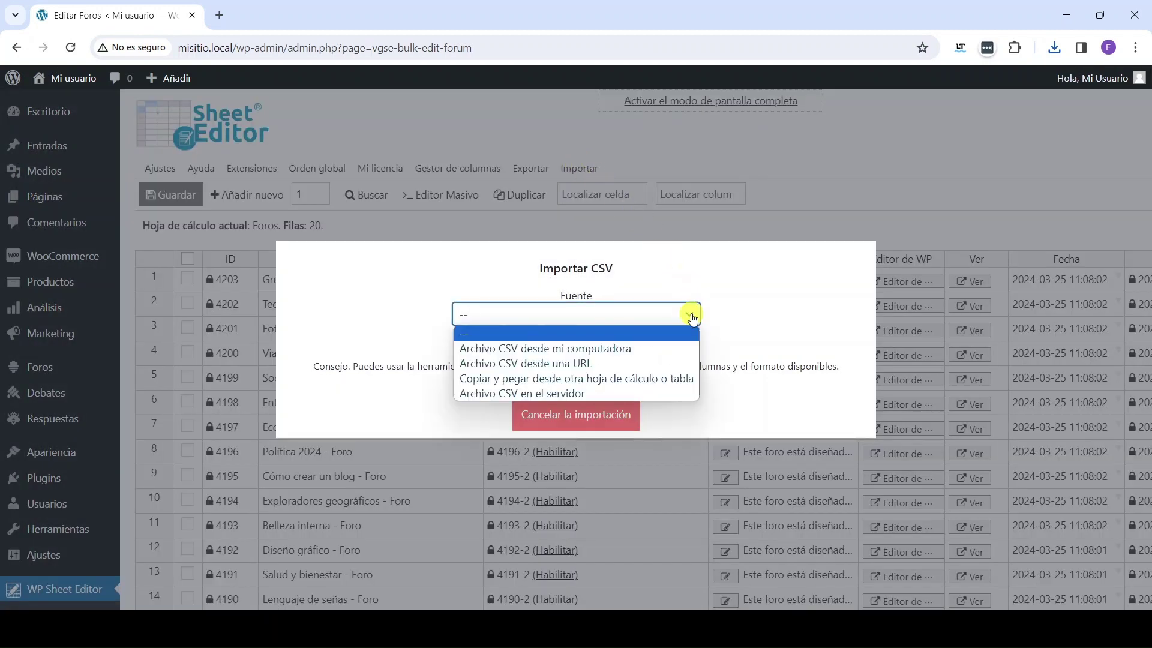
click(635, 348)
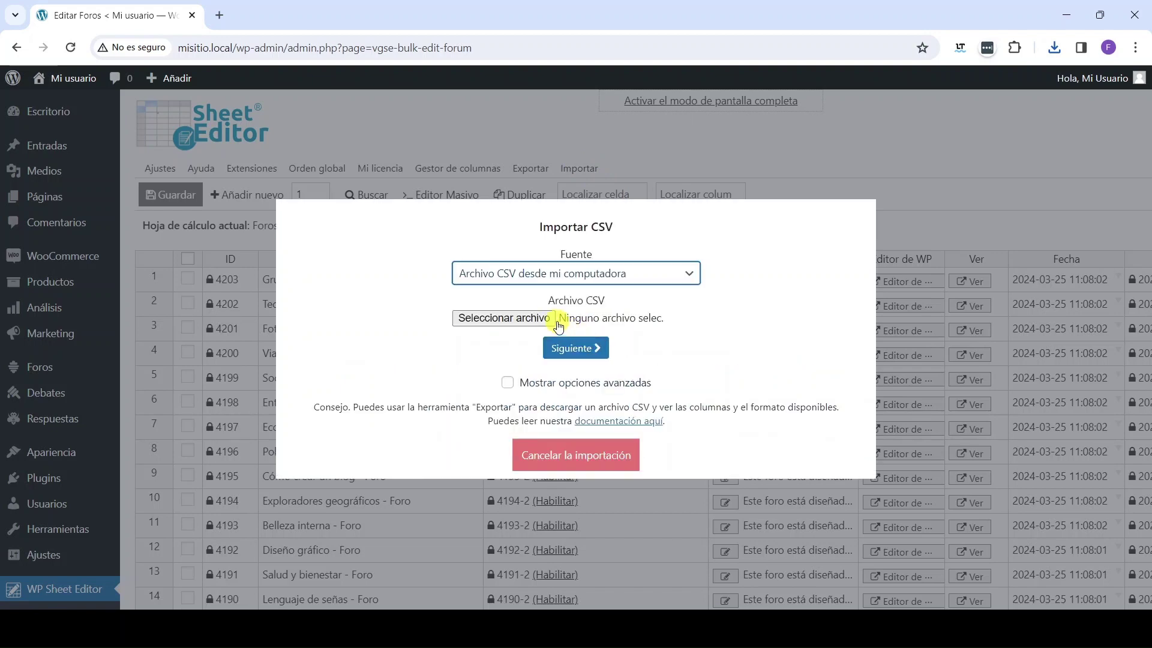
click(539, 319)
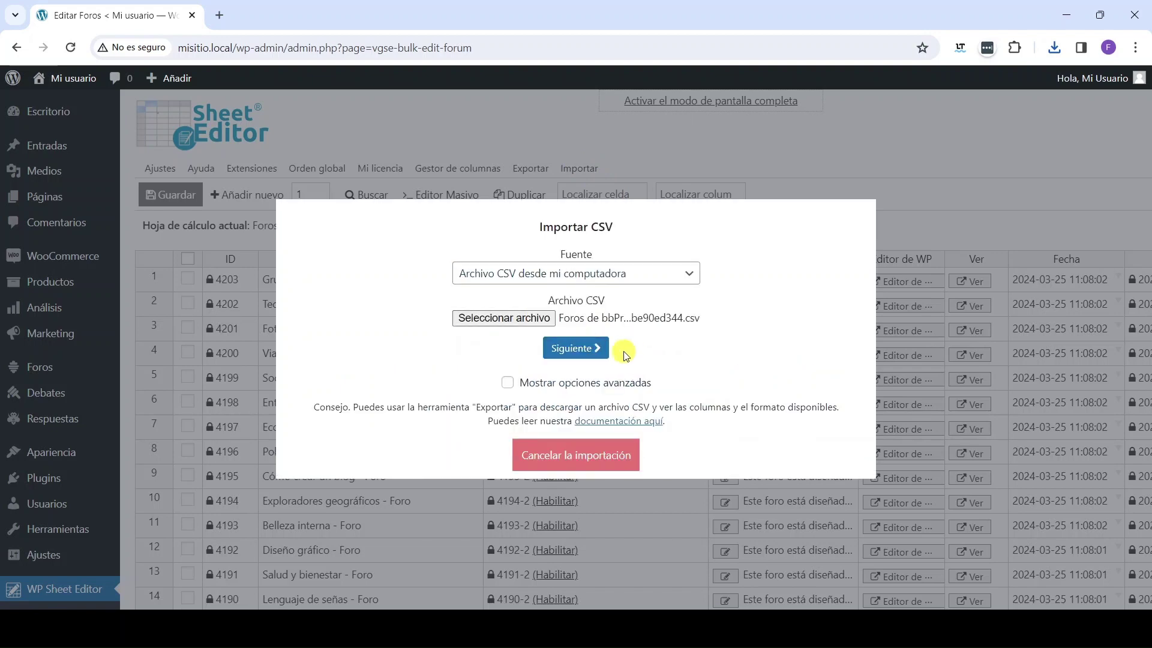
click(595, 348)
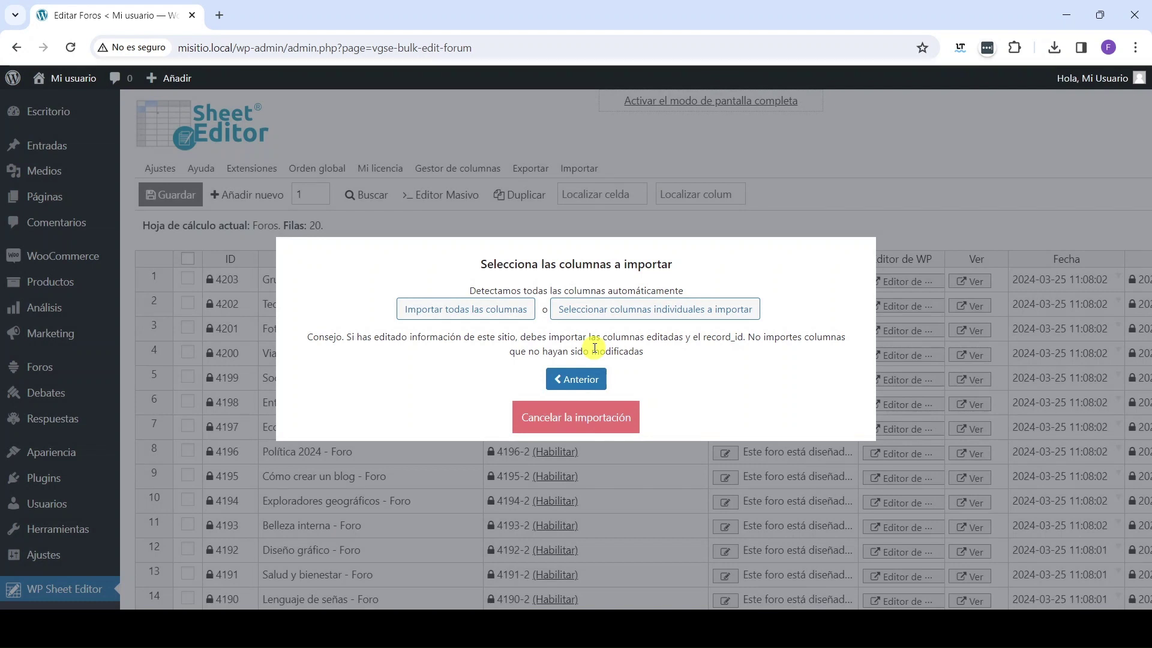
Step: Import all columns, updating existing rows only and ignoring new ones, with the CSV column record_id matched to the WordPress field ID
click(511, 313)
click(693, 326)
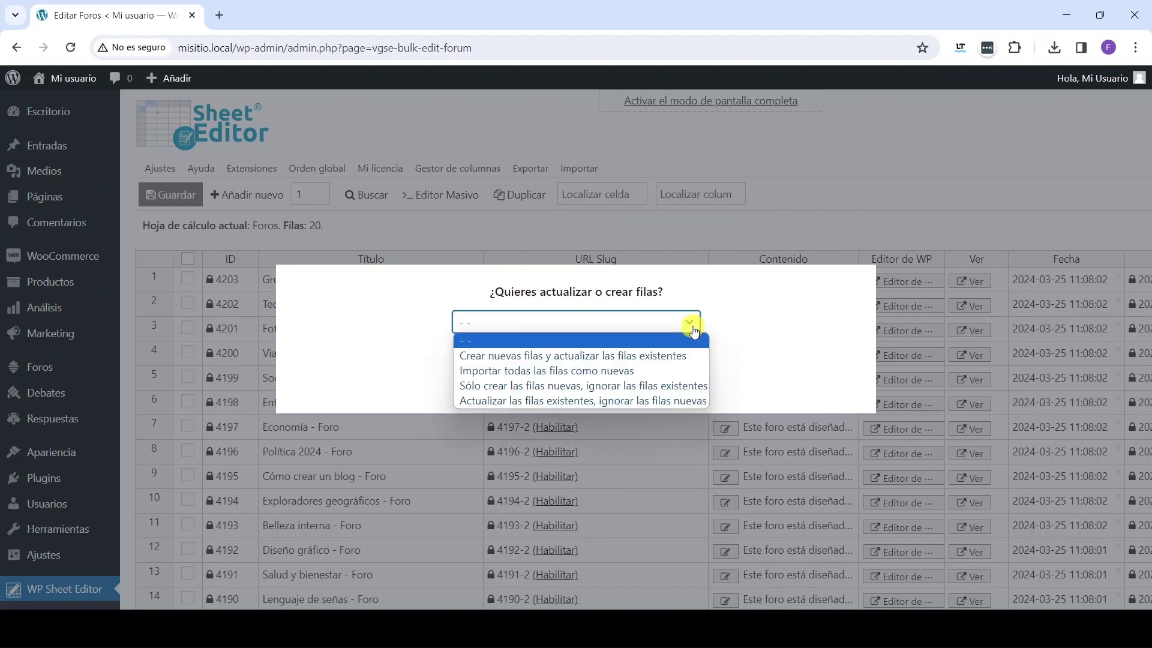
click(677, 401)
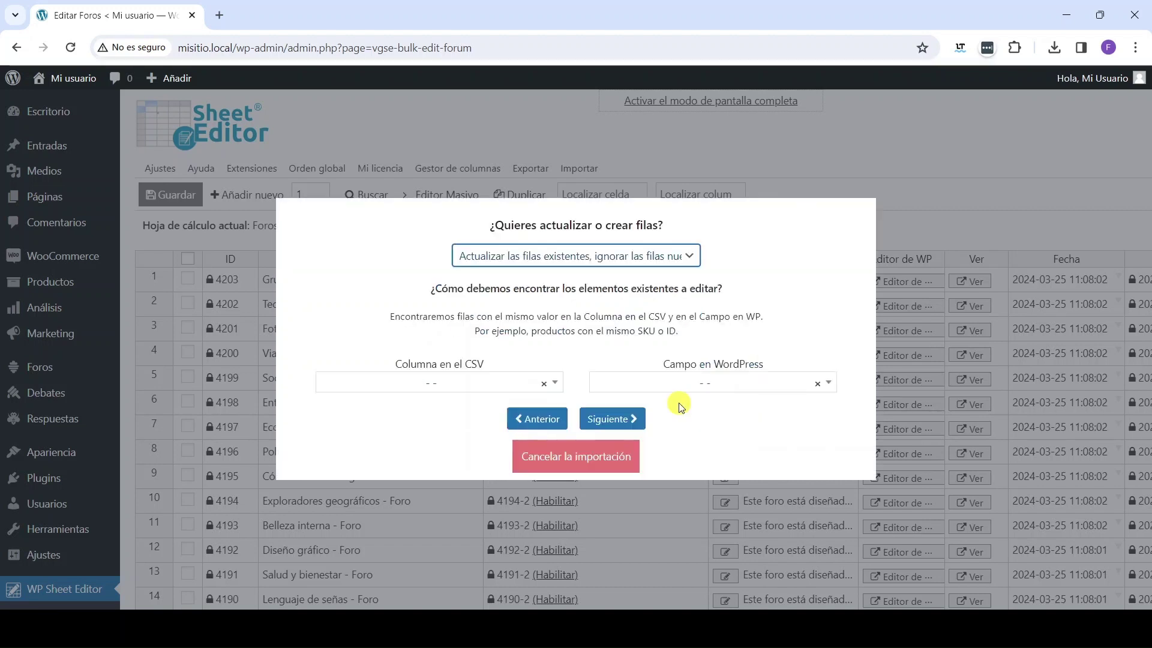
click(552, 386)
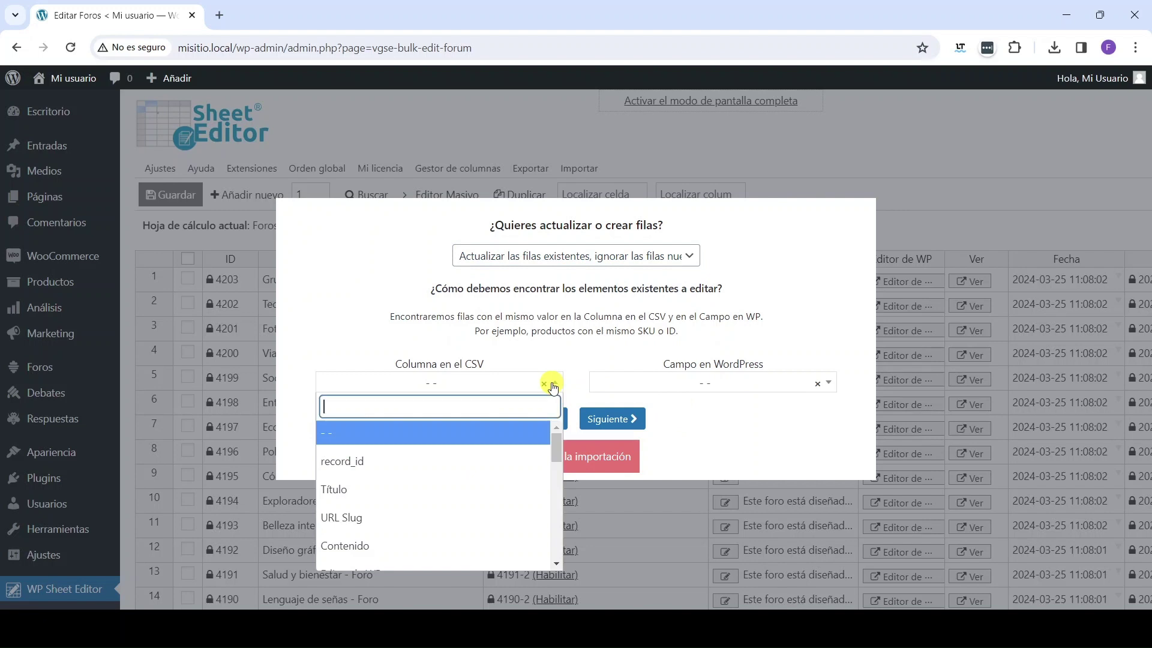
click(386, 459)
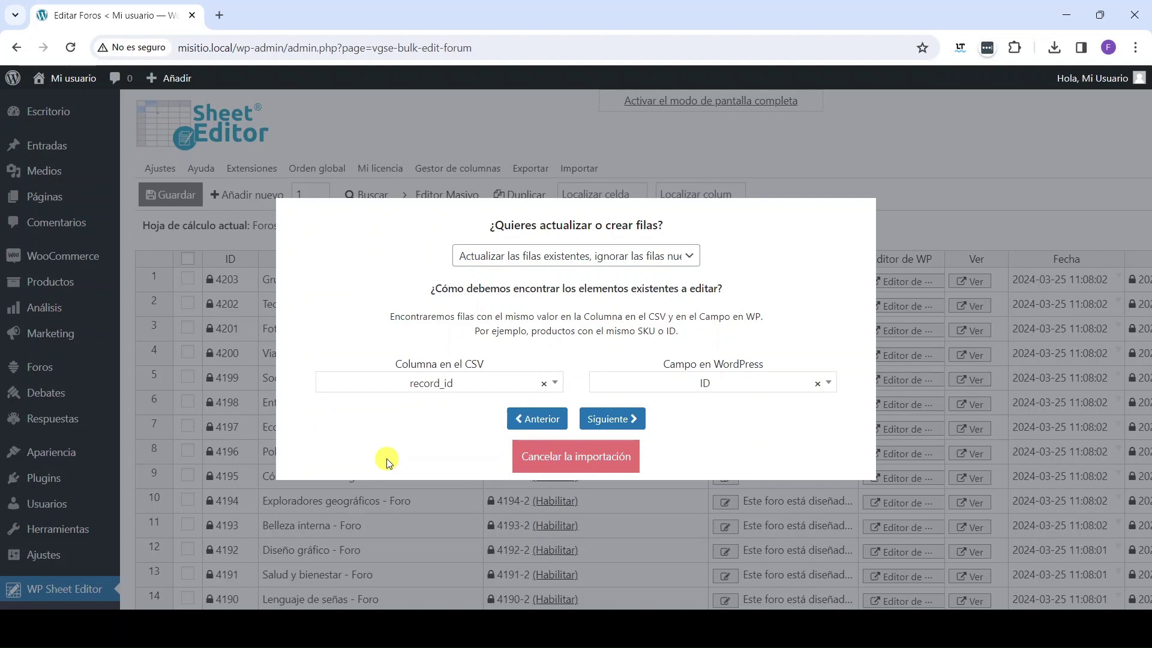
click(627, 422)
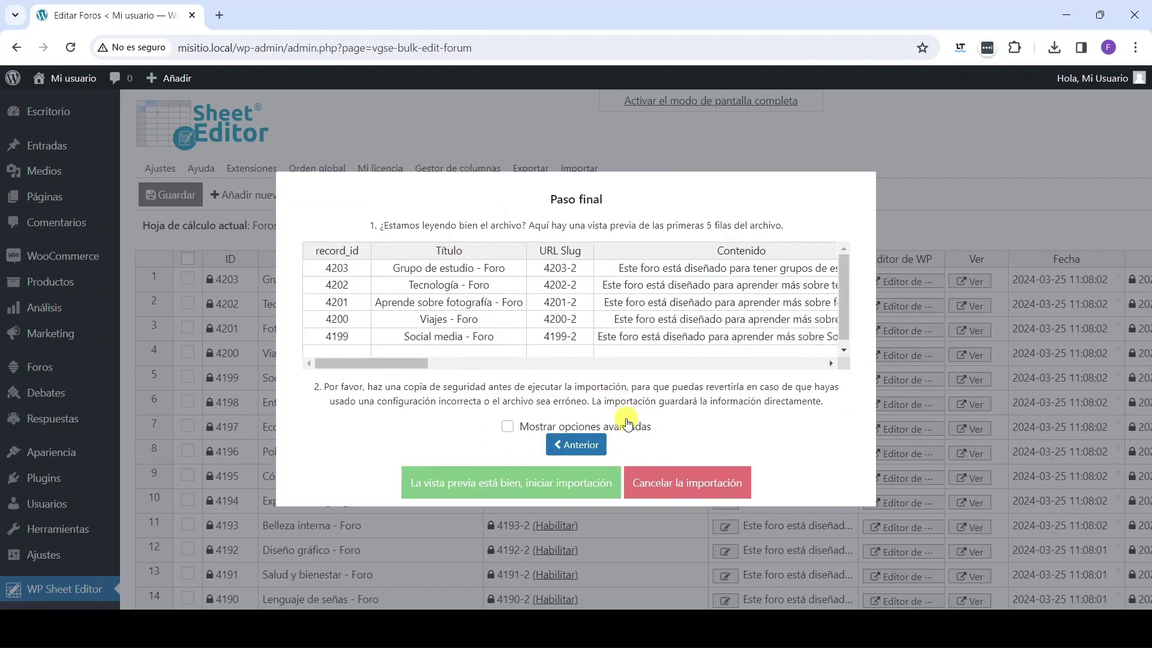
Step: Check the preview of the CSV rows, run the import and close the import dialog
mouse_move(384, 363)
mouse_down()
mouse_move(424, 362)
mouse_move(366, 372)
mouse_up()
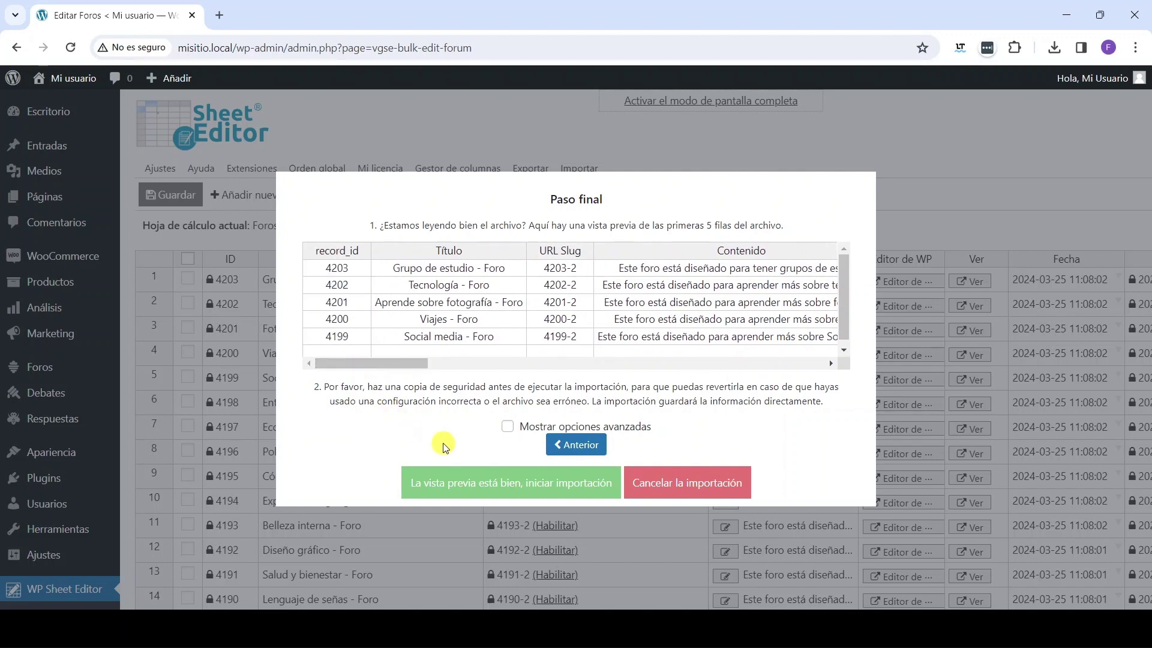
click(494, 483)
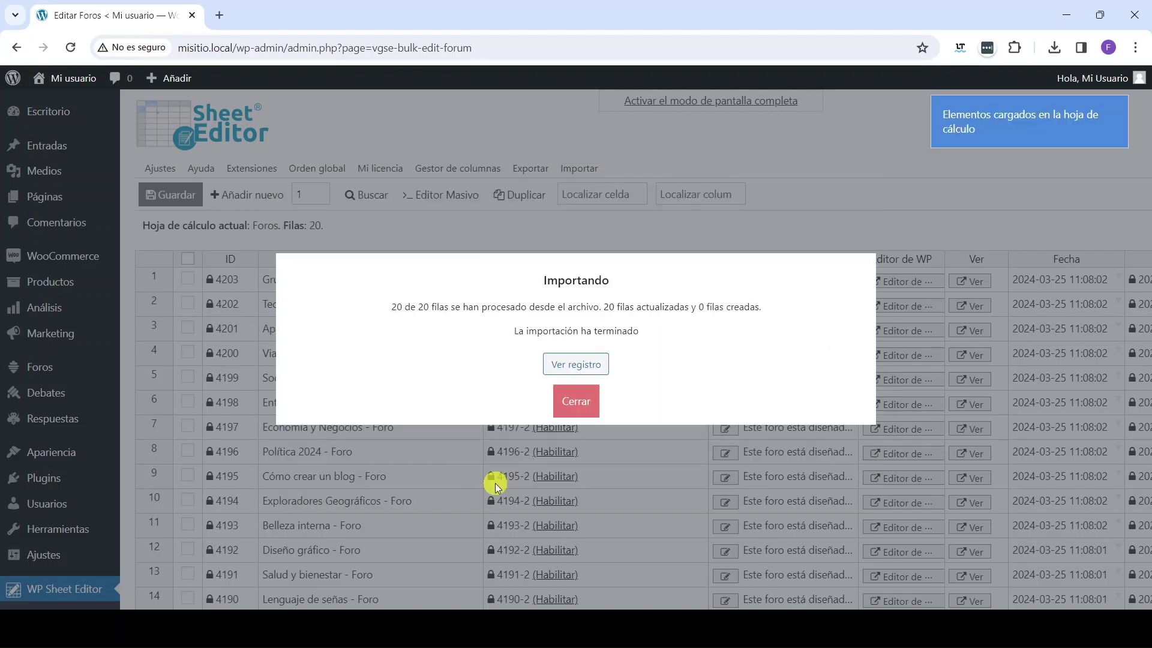
click(576, 402)
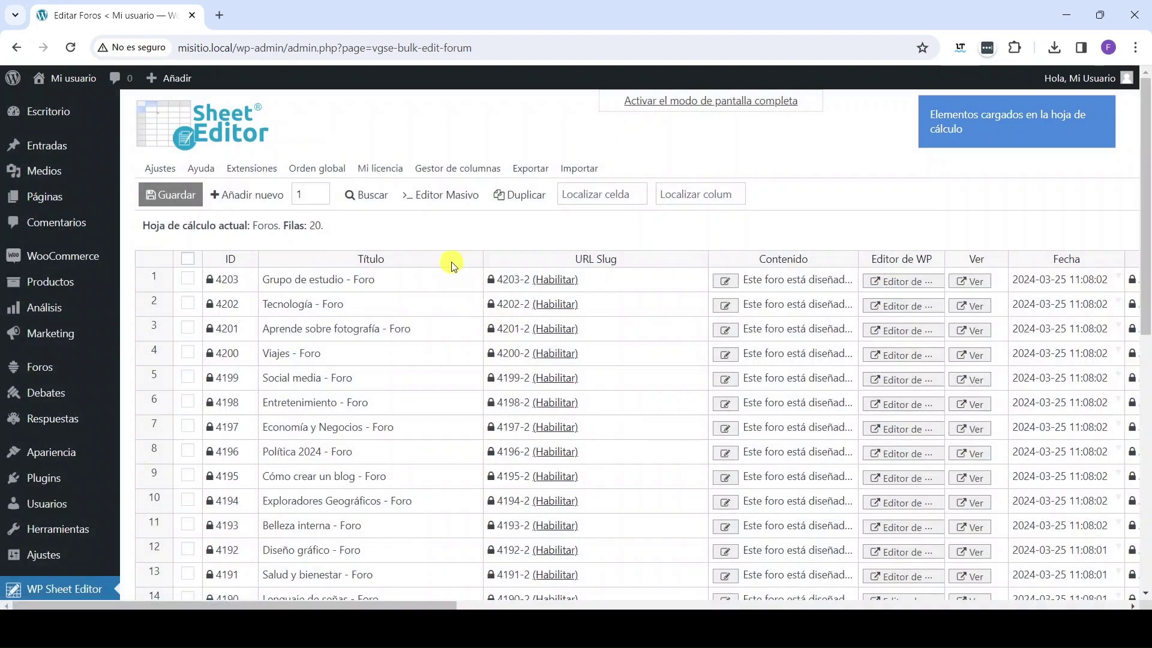